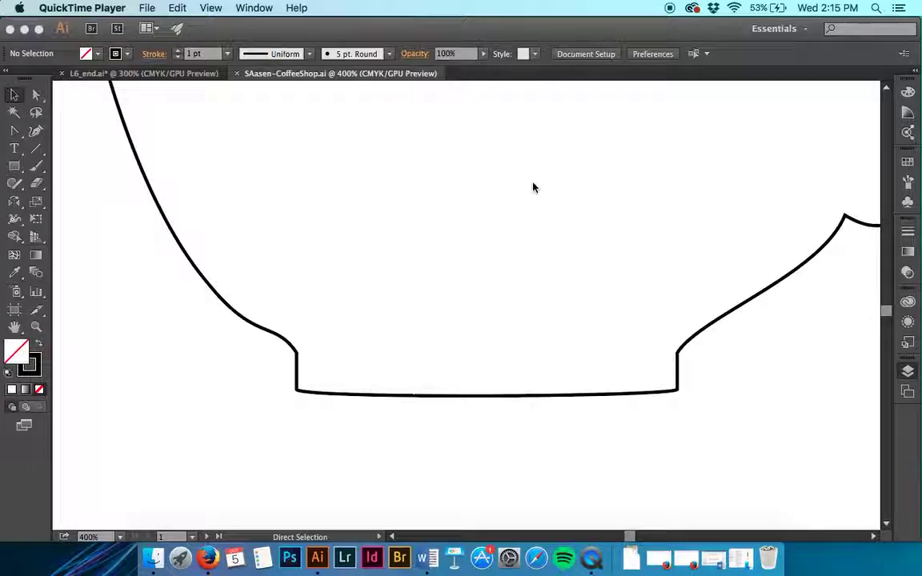
Step: Make the Text layer visible so the Bullseye Coffee logo shows on the cup
scroll(666, 255, "right", 5)
scroll(669, 254, "up", 5)
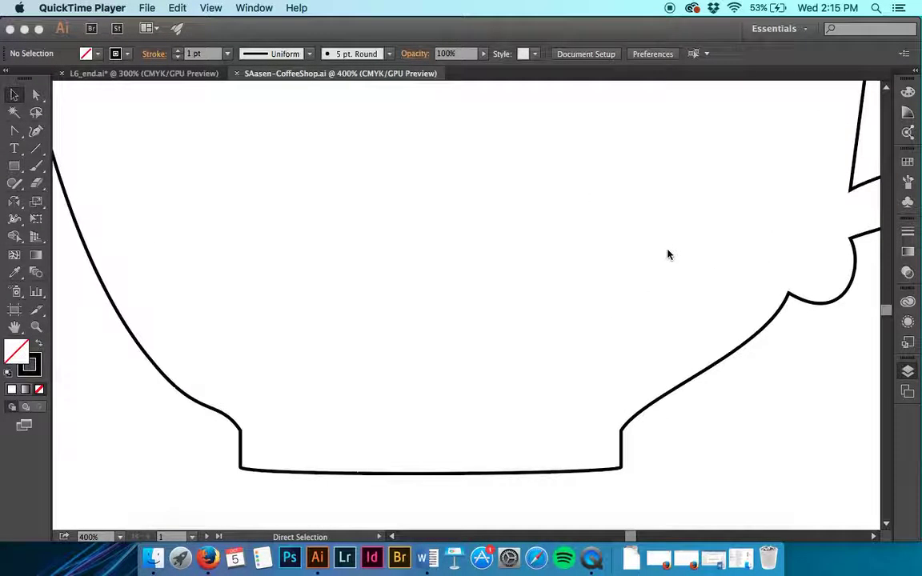
left_click(669, 254)
key("super+minus")
key("super+minus")
key("super+minus")
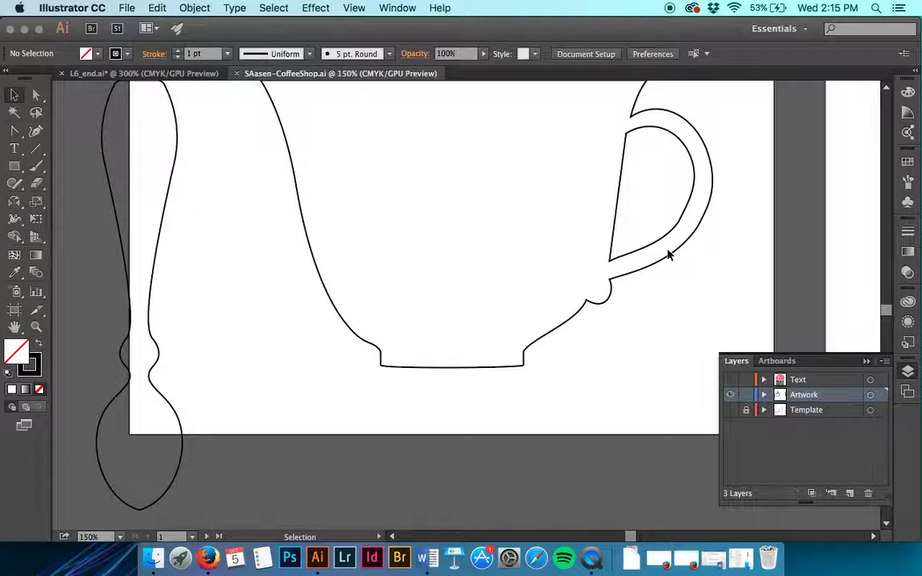
scroll(667, 255, "up", 5)
scroll(669, 255, "down", 2)
scroll(668, 255, "right", 1)
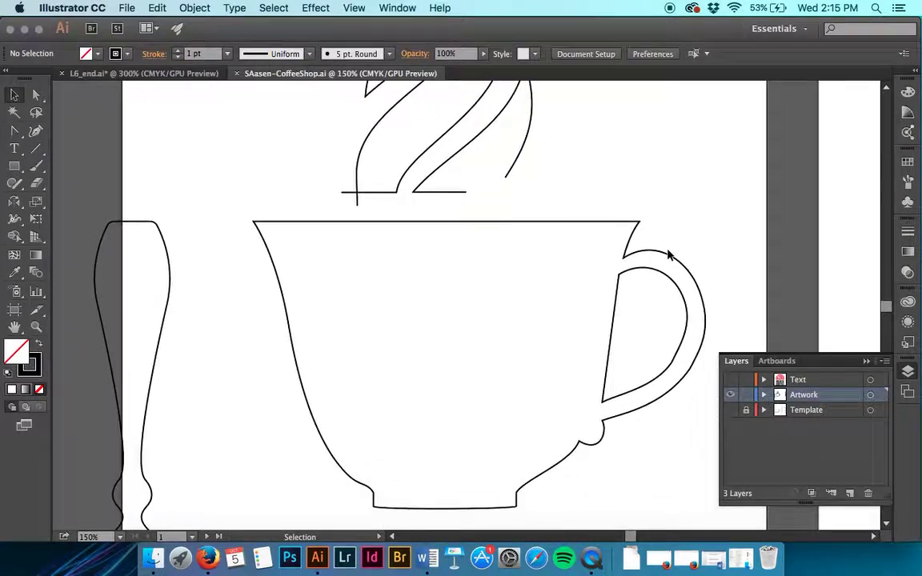
left_click(731, 382)
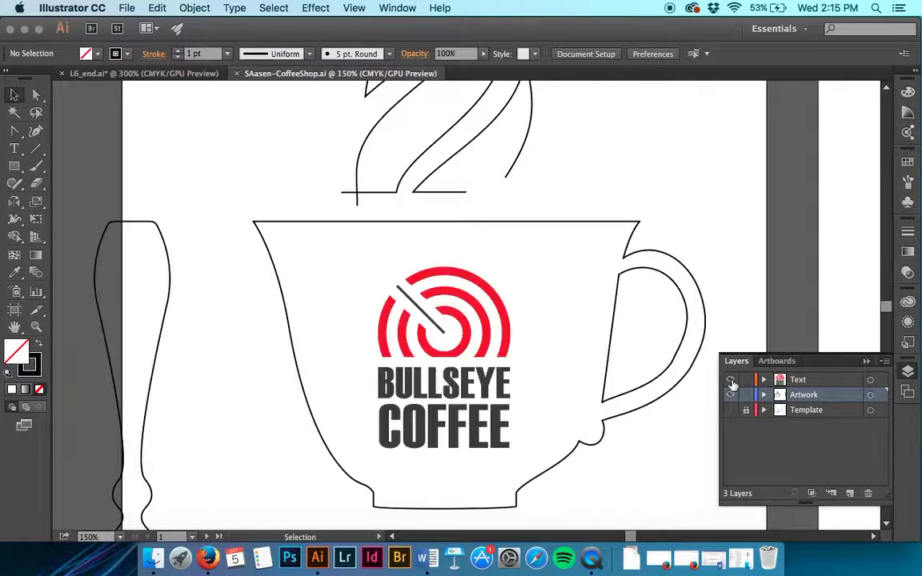
Step: Set the stroke weight of the diagonal line in the bullseye logo to 8 pt
scroll(704, 202, "up", 3)
scroll(704, 201, "down", 3)
scroll(704, 202, "right", 1)
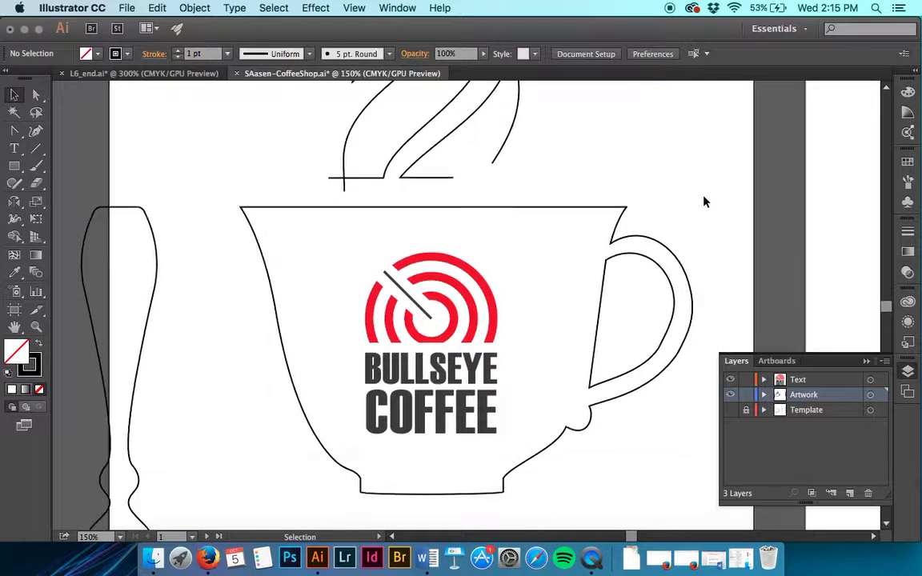
scroll(705, 202, "down", 1)
scroll(704, 202, "left", 1)
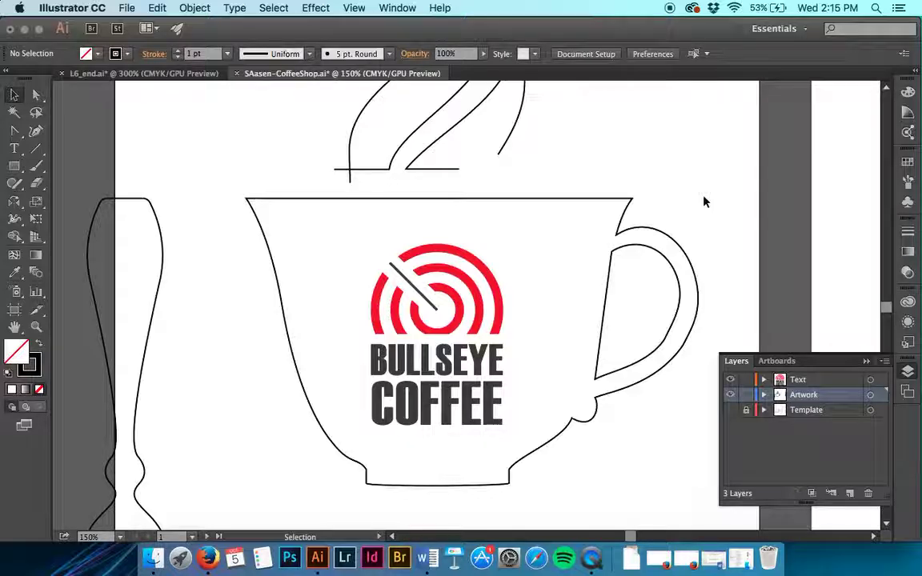
scroll(704, 201, "down", 1)
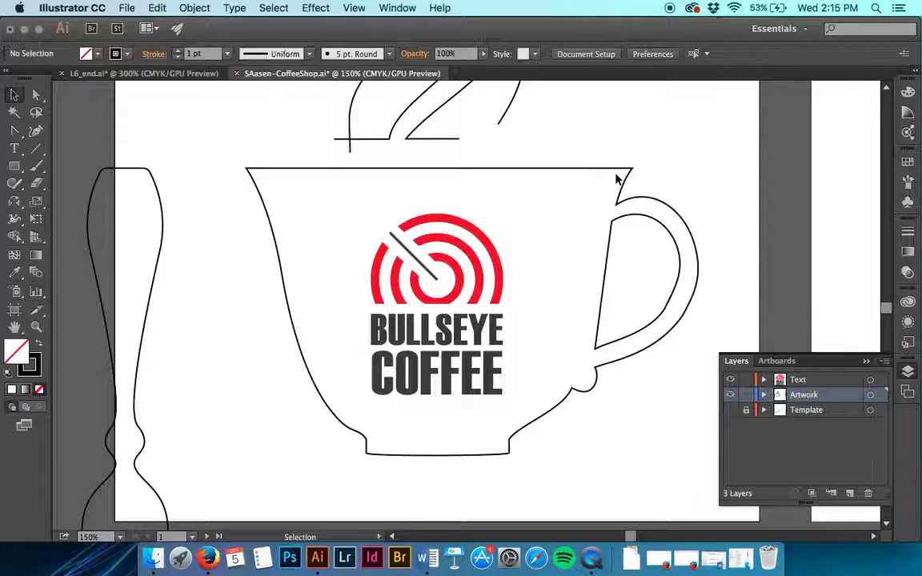
left_click(424, 269)
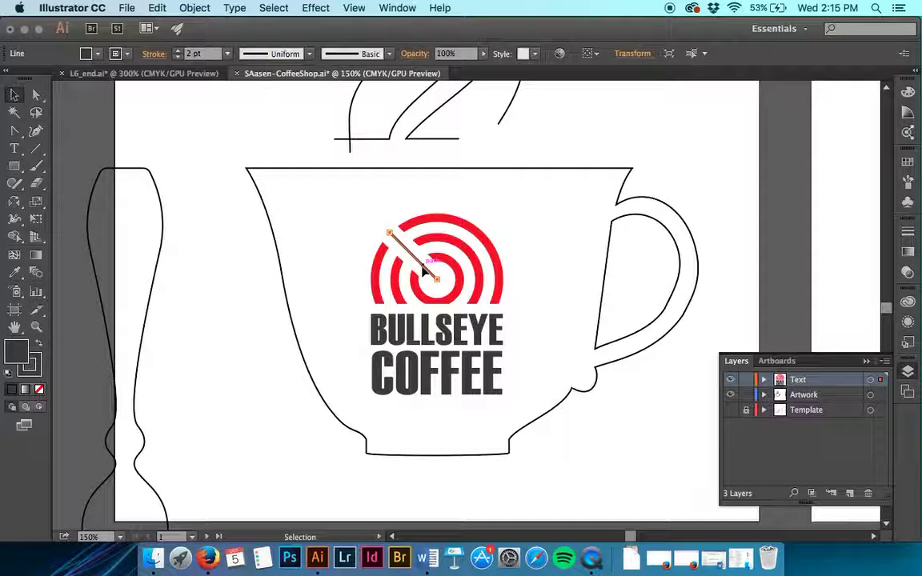
key("super+equal")
key("super+equal")
key("super+equal")
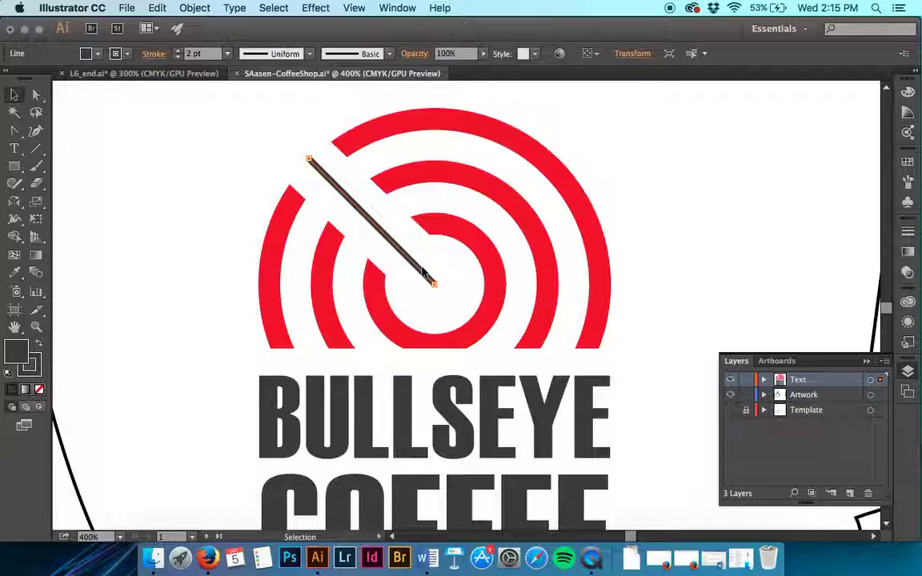
left_click(154, 54)
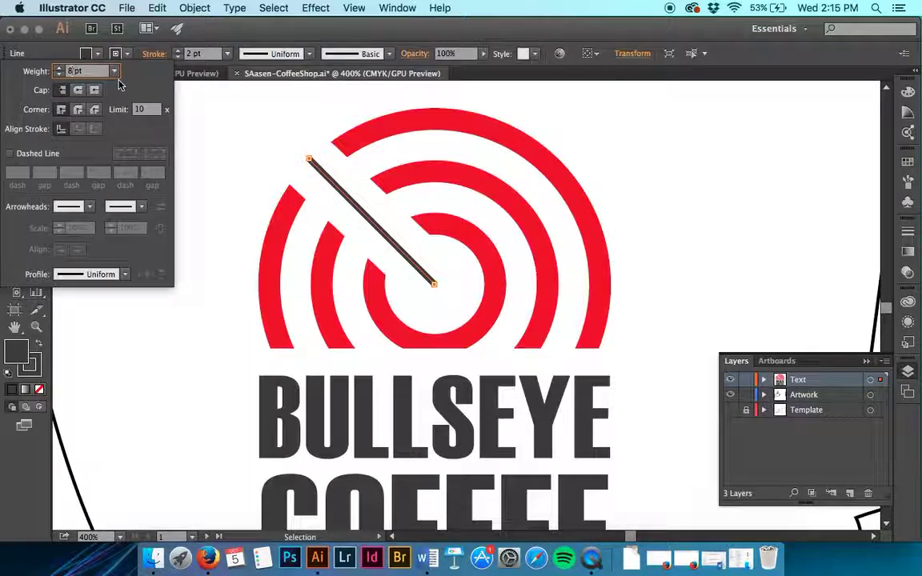
key("Tab")
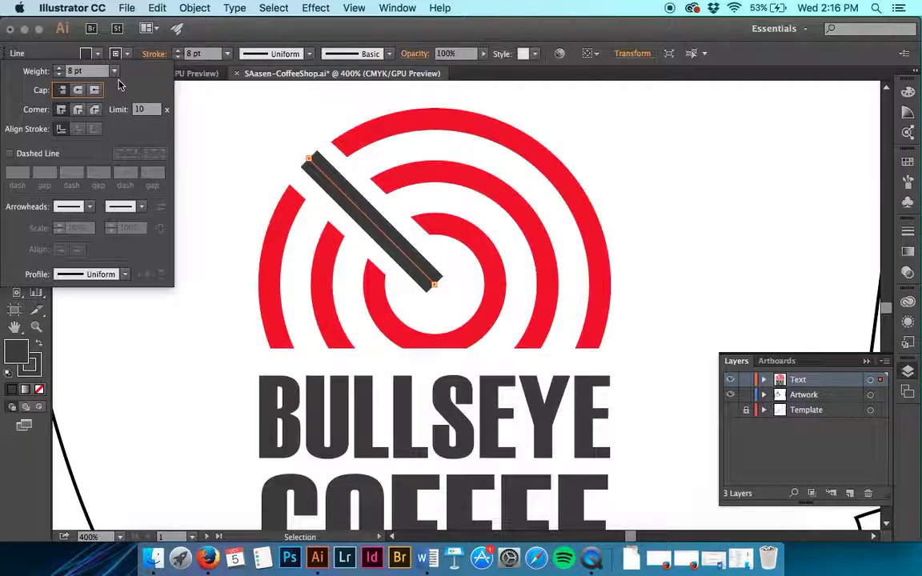
Step: Make the diagonal line's stroke dashed, with all three dash and all three gap lengths set to 12 pt
left_click(9, 154)
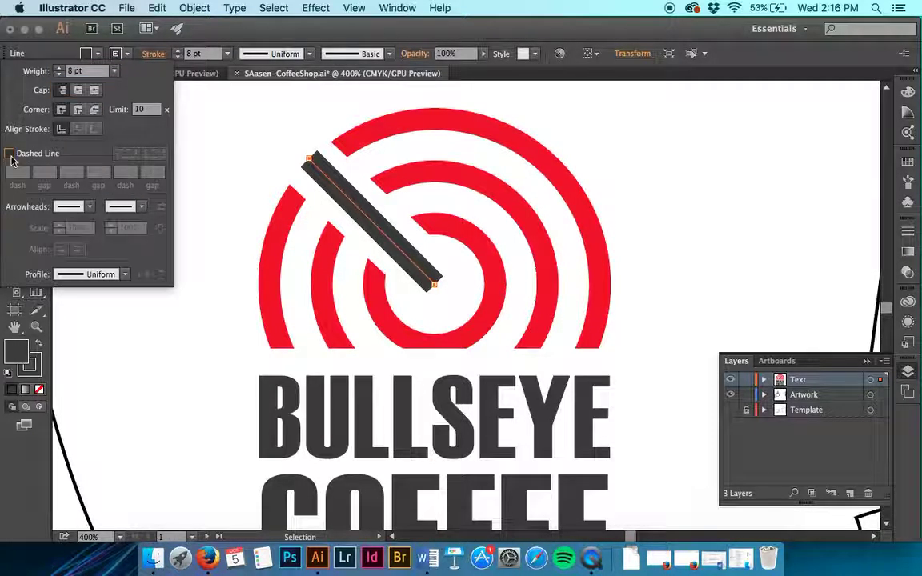
left_click(10, 156)
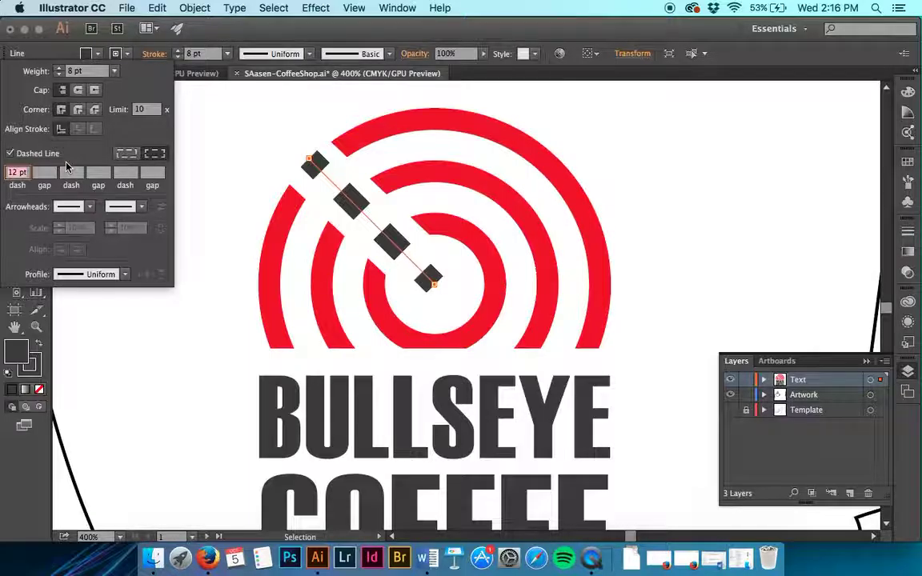
left_click(47, 173)
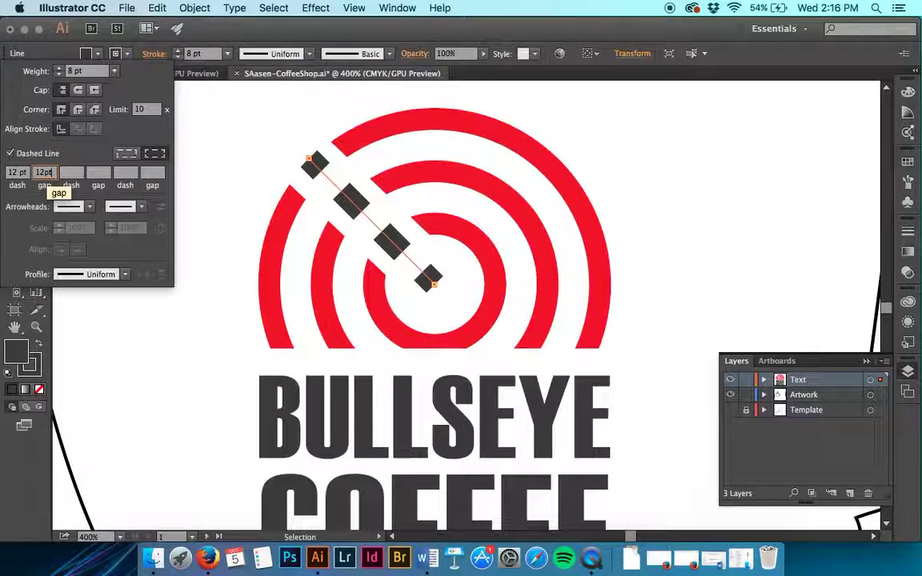
key("Tab")
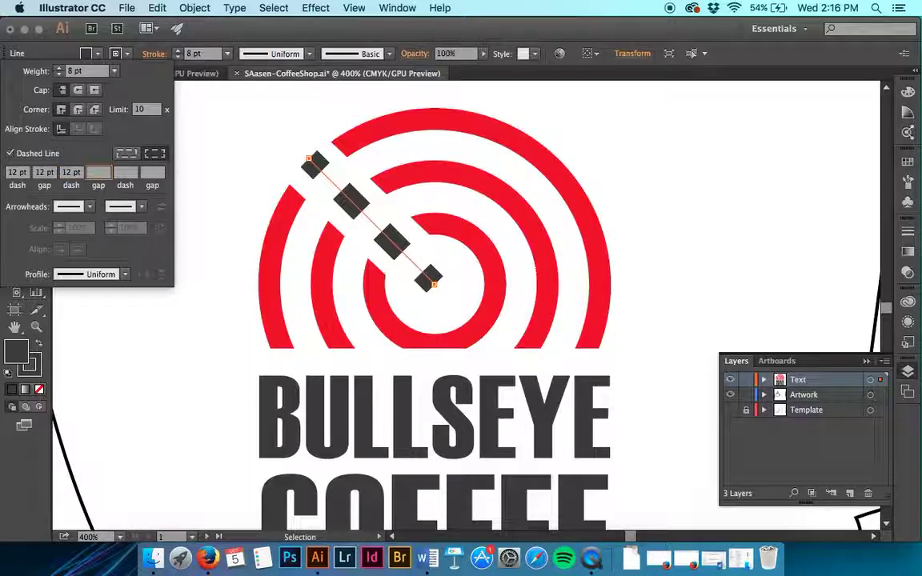
type("12")
key("Tab")
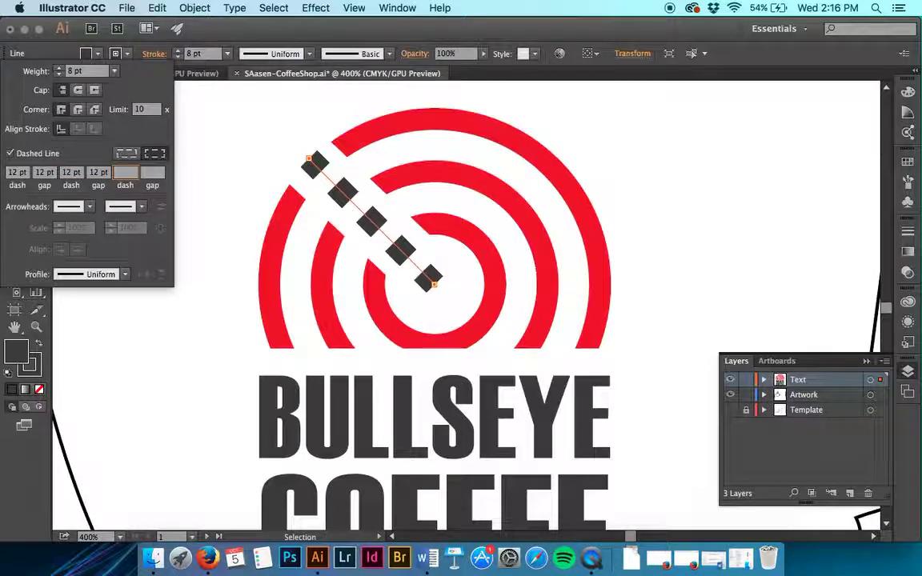
type("12p")
key("Tab")
type("1")
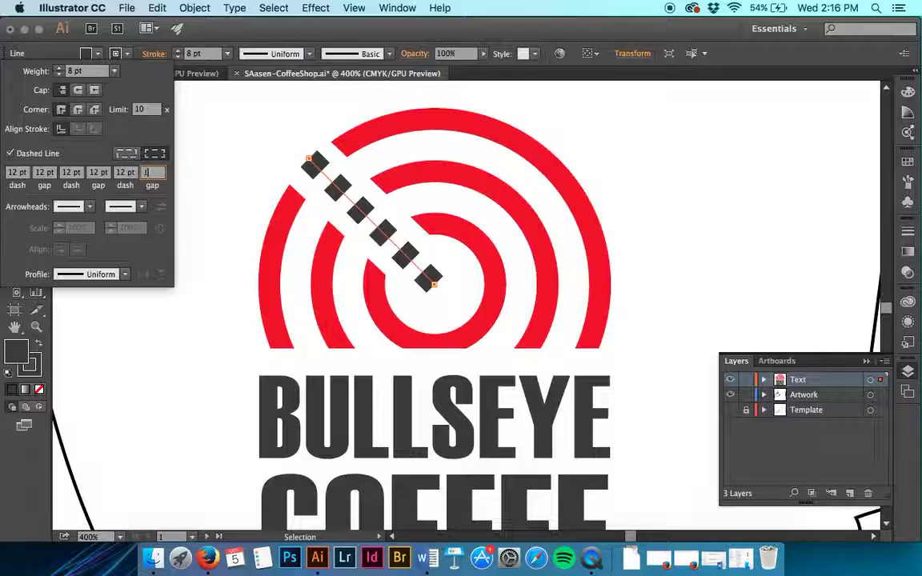
type("2p")
key("Tab")
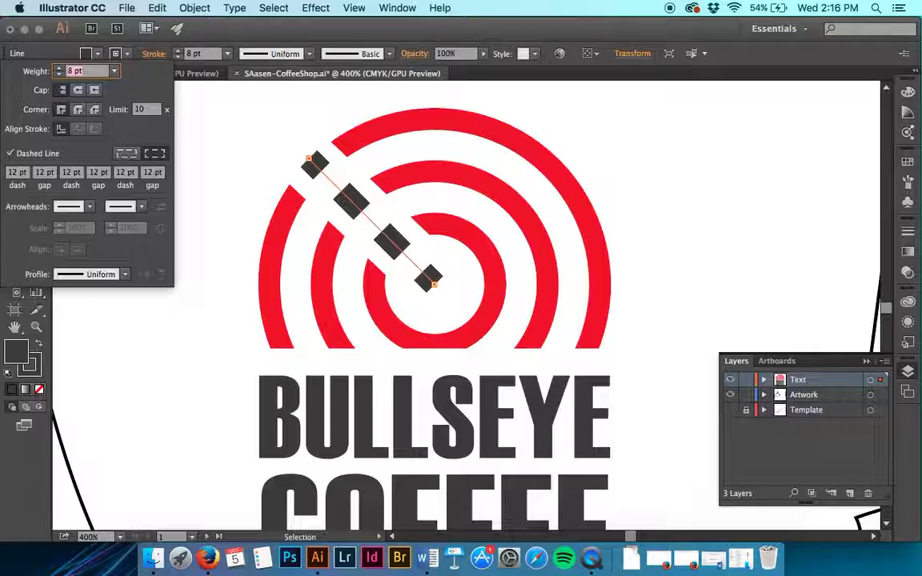
Step: Set all three dashes to 4 pt and all three gaps to 2 pt, with dashes aligned to corners and path ends
left_click(10, 173)
type("4")
key("Tab")
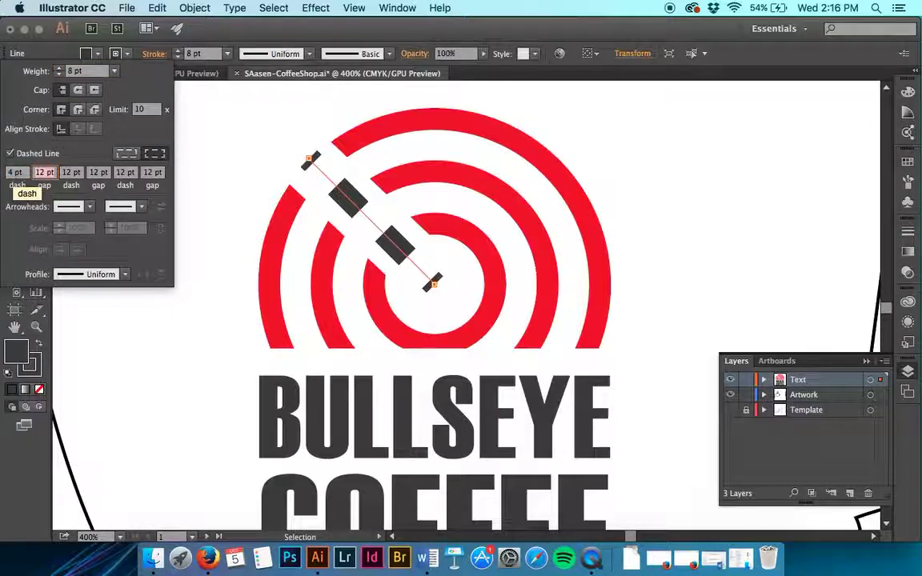
type("2")
key("Tab")
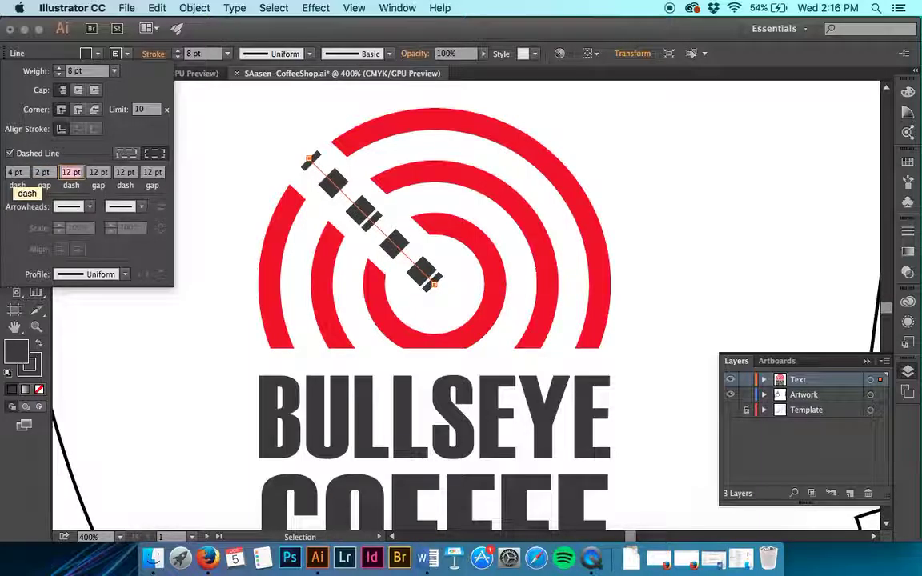
type("4")
key("Tab")
type("2")
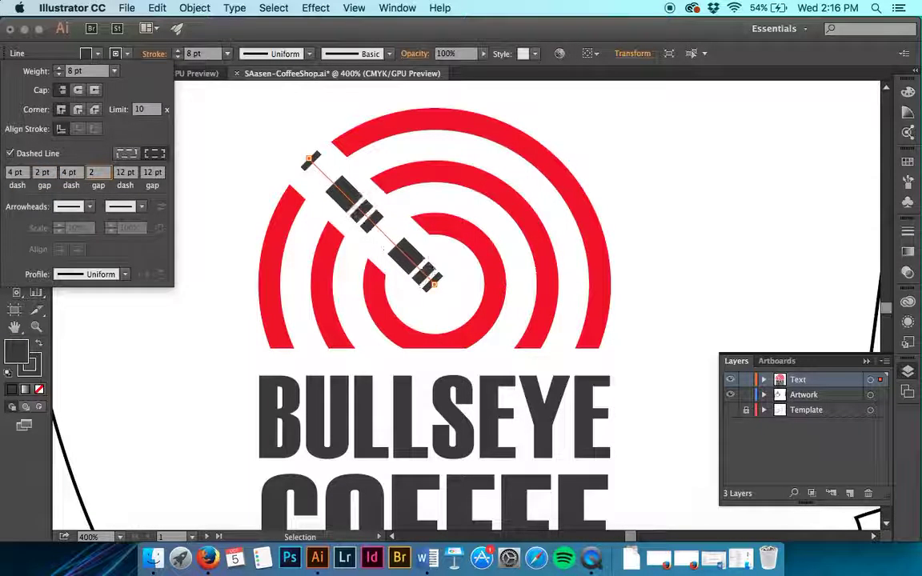
key("Tab")
type("4")
key("Tab")
type("2")
key("Tab")
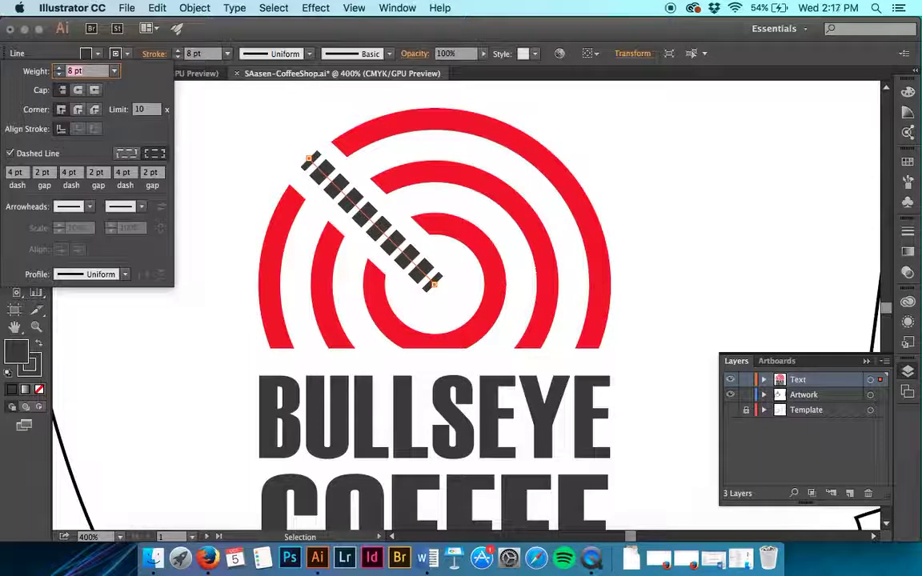
left_click(155, 153)
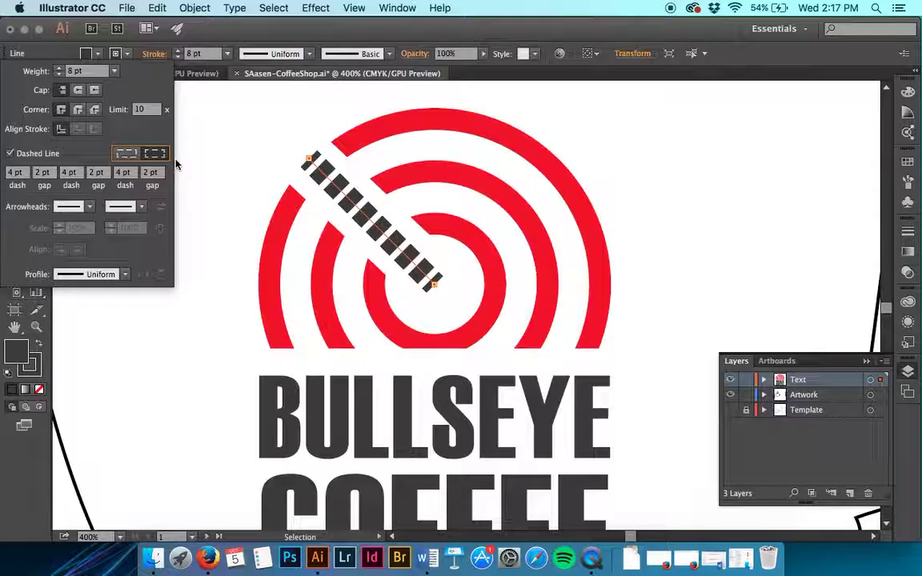
left_click(176, 164)
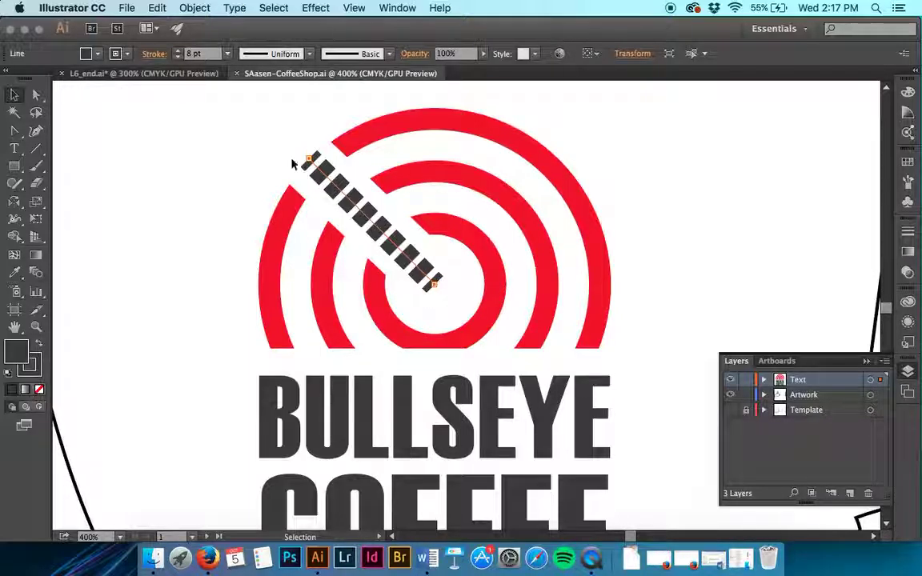
Step: Add the Arrow 21 arrowhead to the line's start at 30% scale, with its tip extending beyond the path's end
left_click(156, 54)
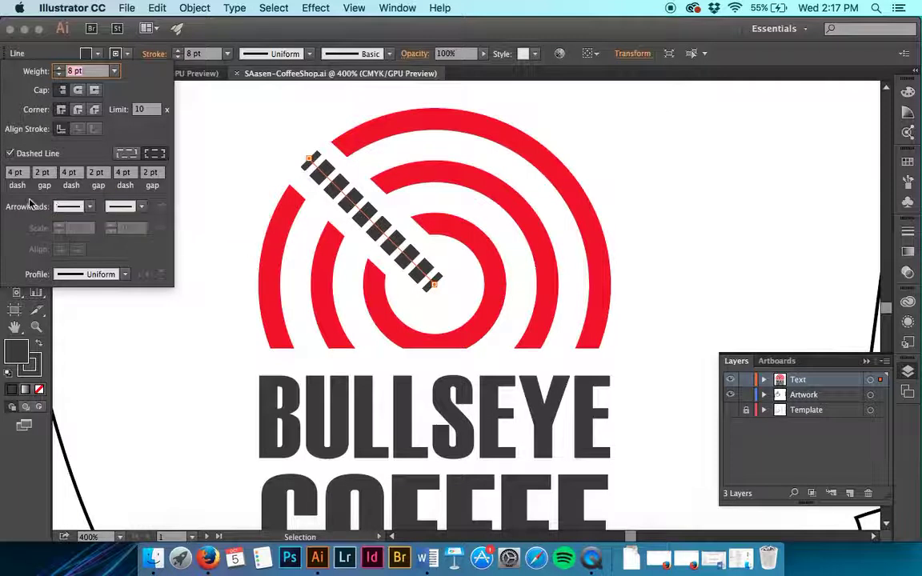
left_click(90, 207)
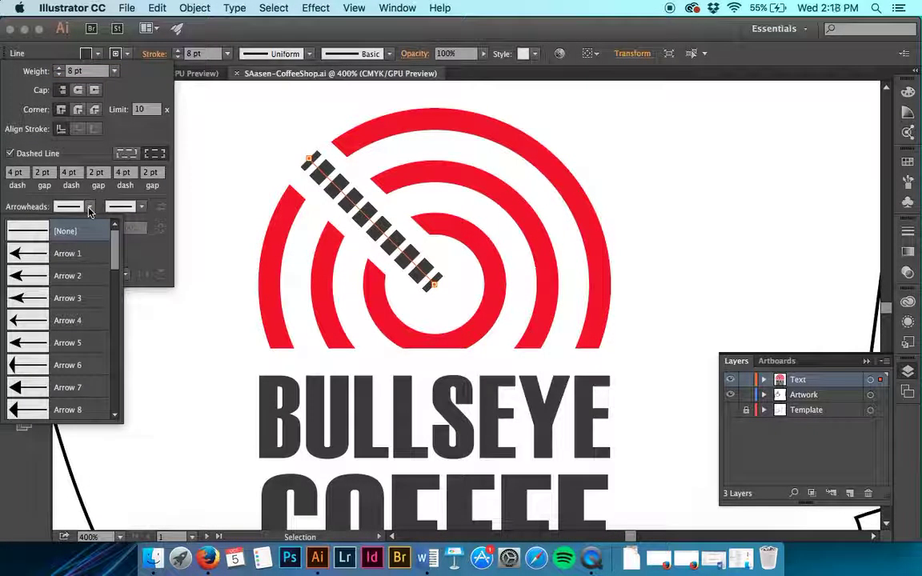
scroll(62, 279, "down", 6)
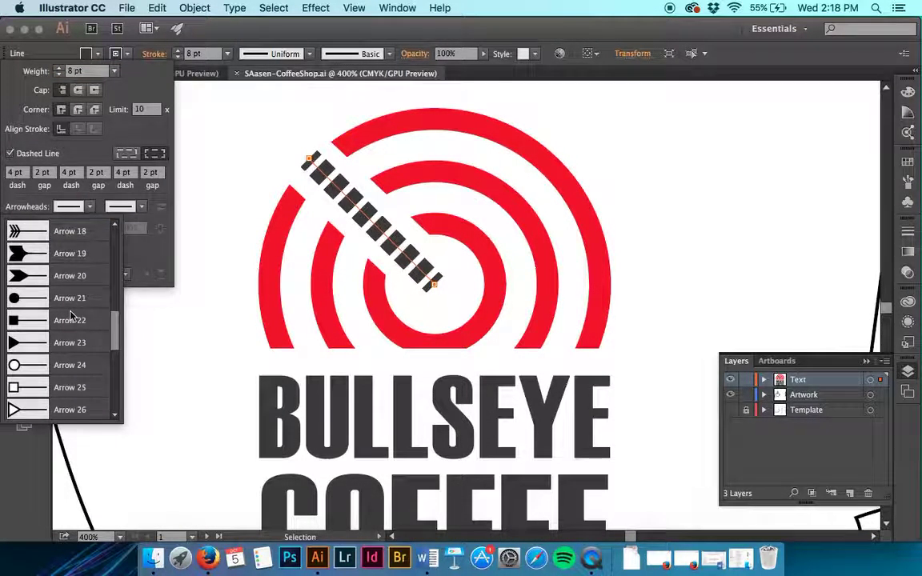
scroll(70, 316, "down", 5)
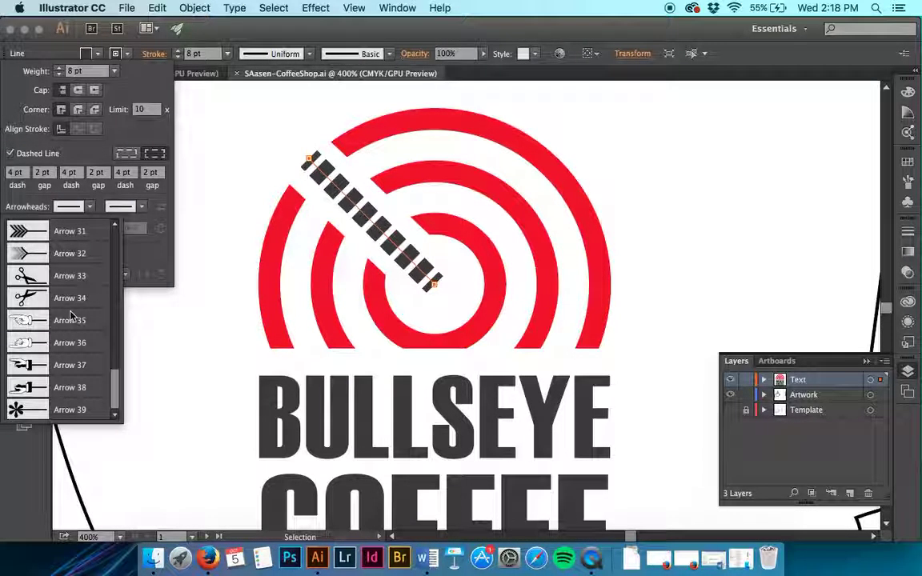
scroll(70, 316, "up", 5)
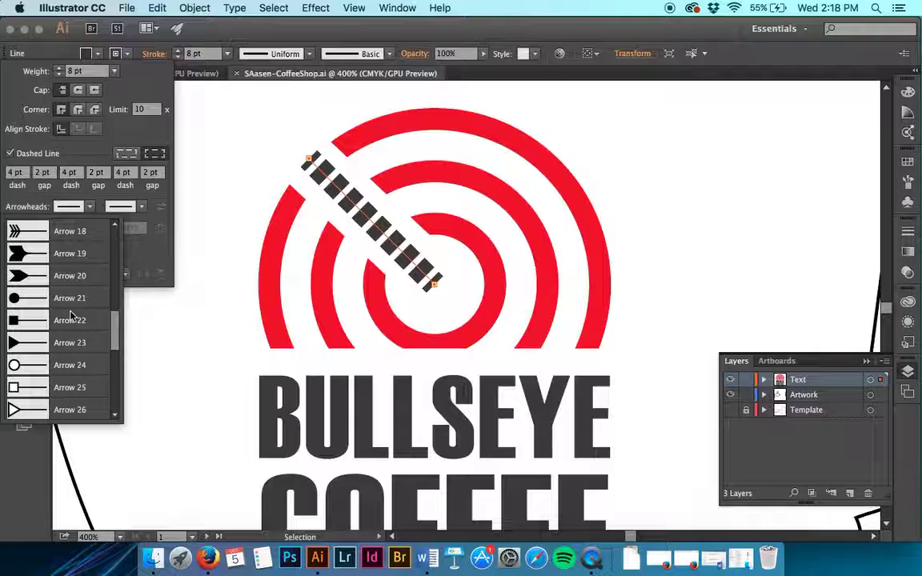
left_click(69, 300)
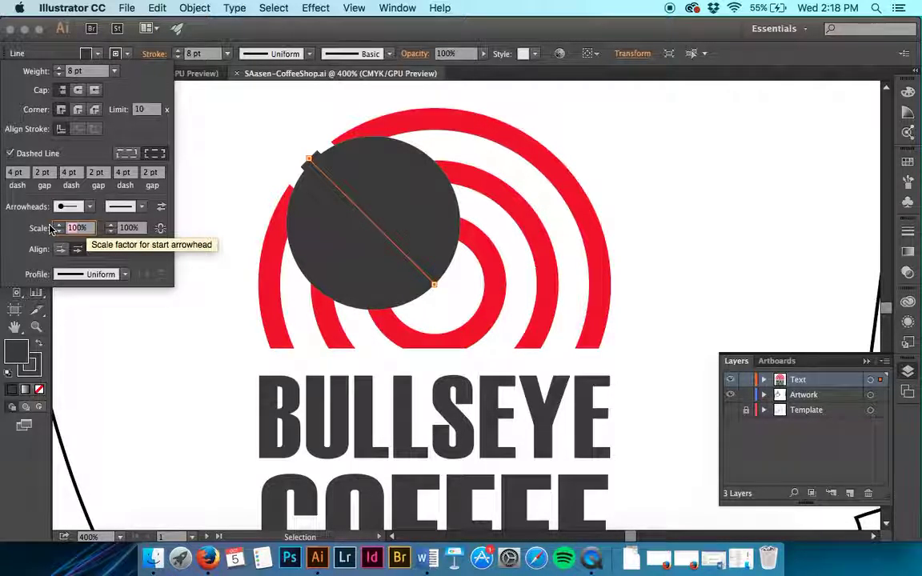
type("30")
key("Tab")
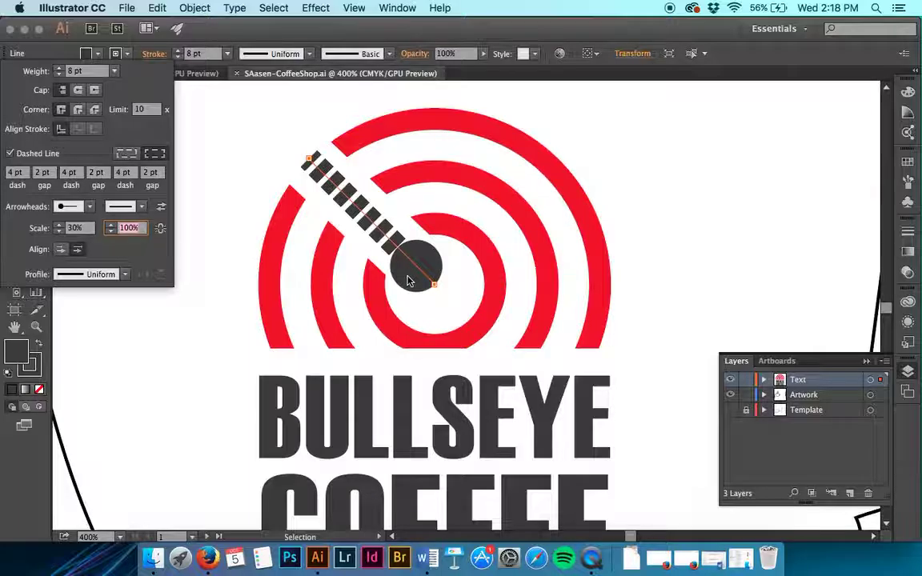
left_click(63, 250)
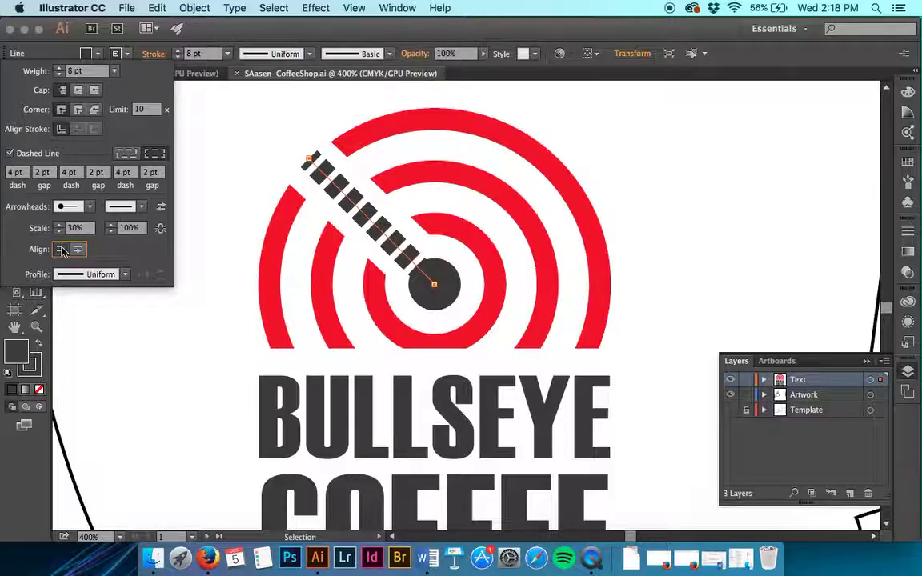
Step: Add the Arrow 17 feathered arrowhead to the line's other end and scale it to 50%
left_click(125, 206)
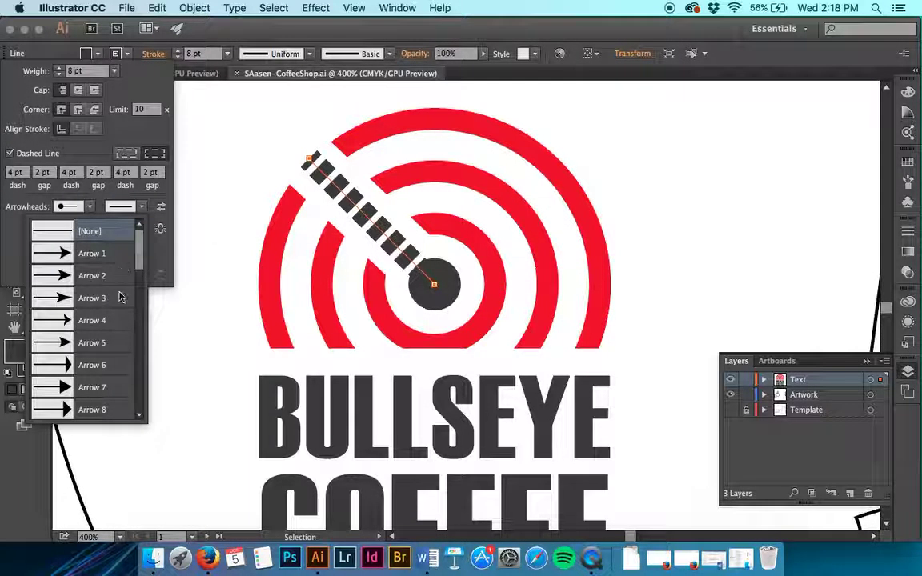
scroll(119, 298, "down", 5)
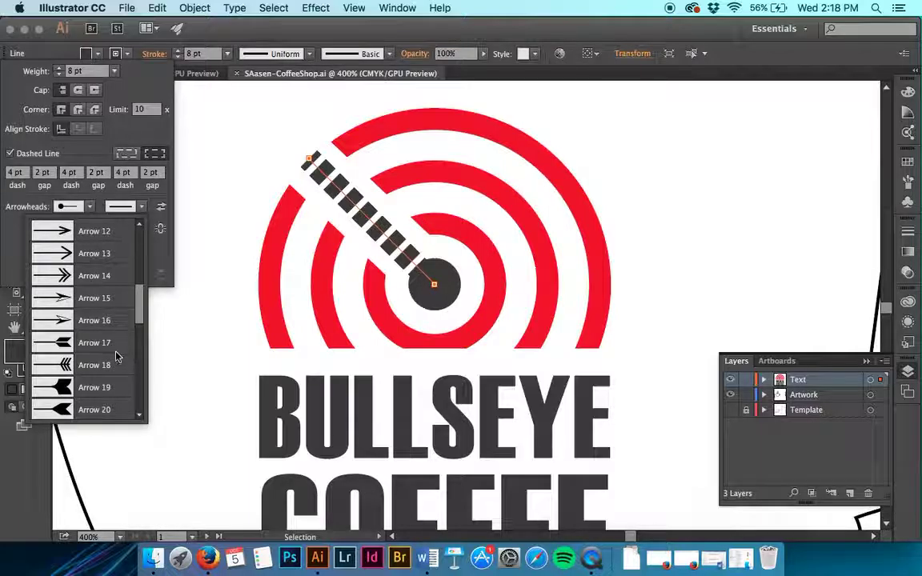
left_click(116, 353)
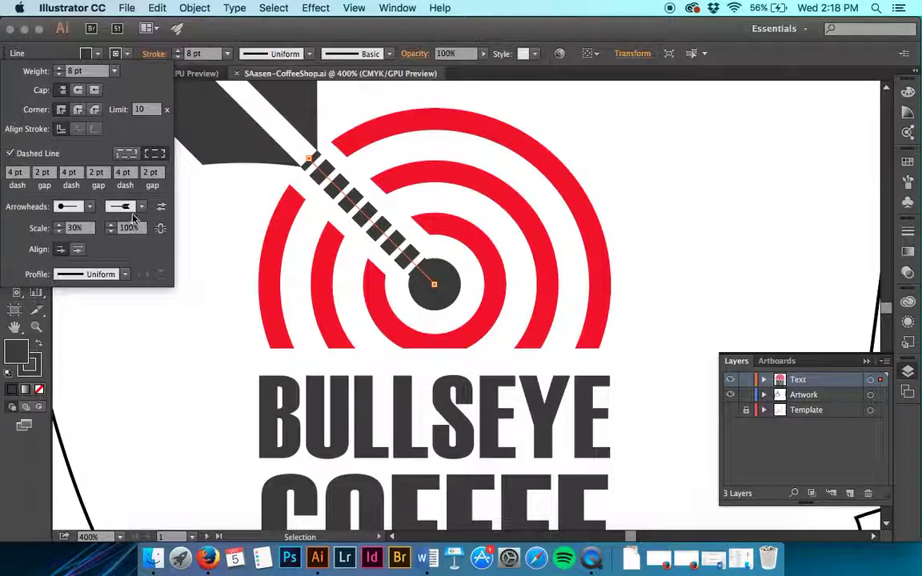
left_click(128, 228)
type("50")
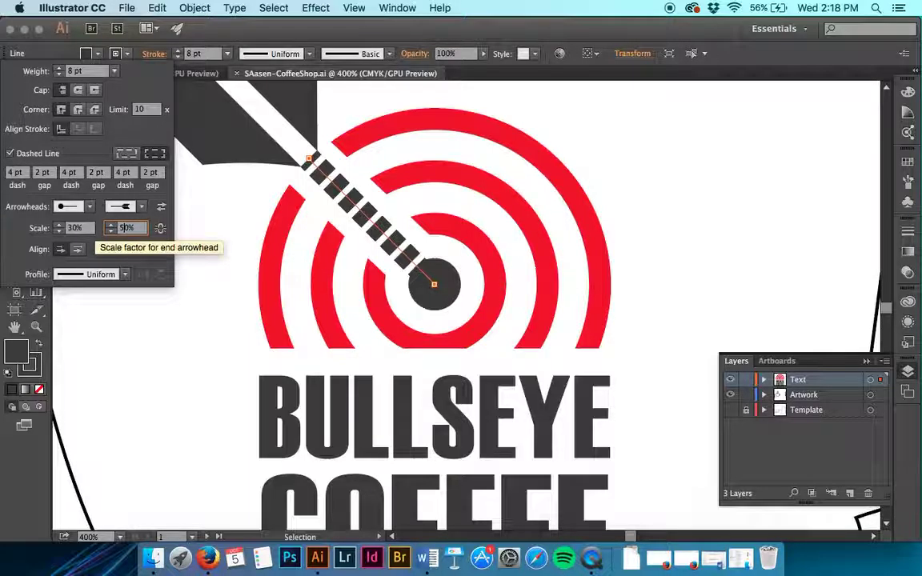
key("Tab")
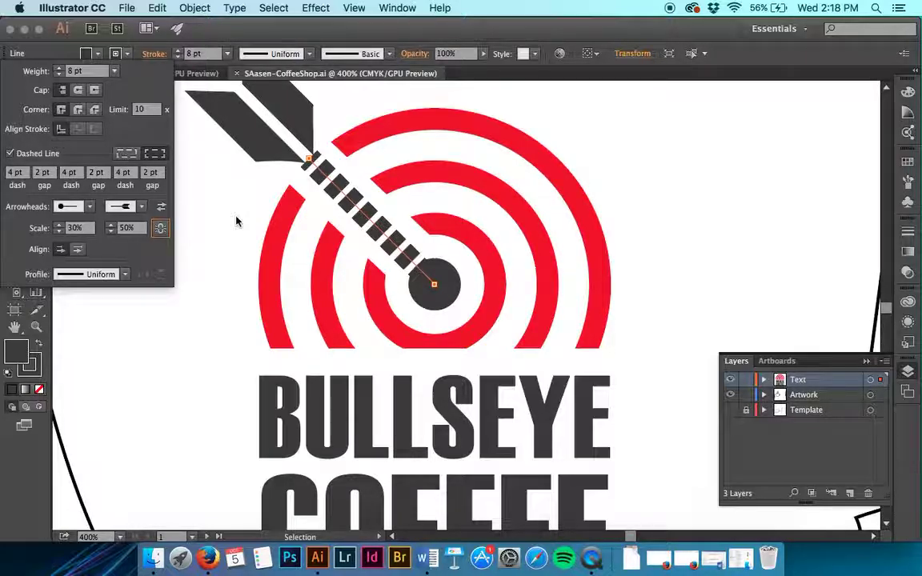
key("Escape")
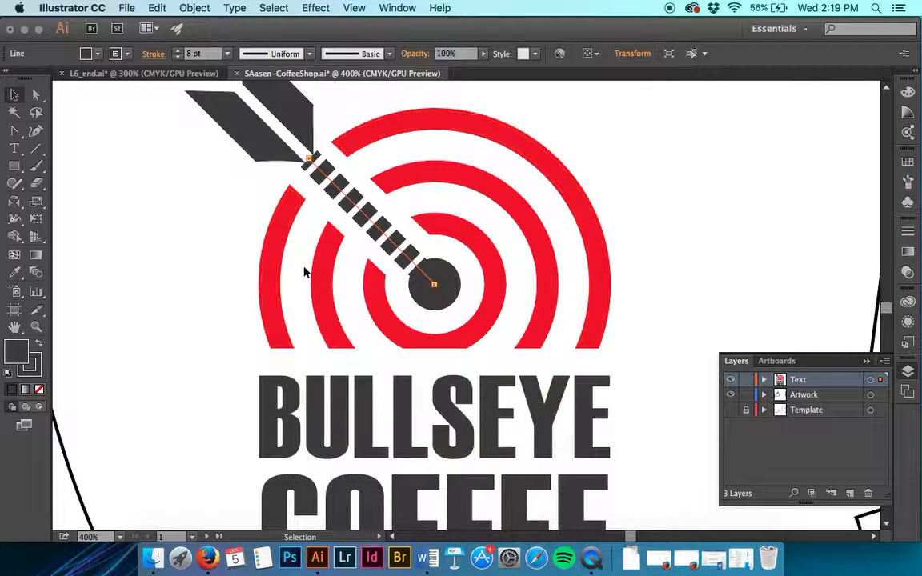